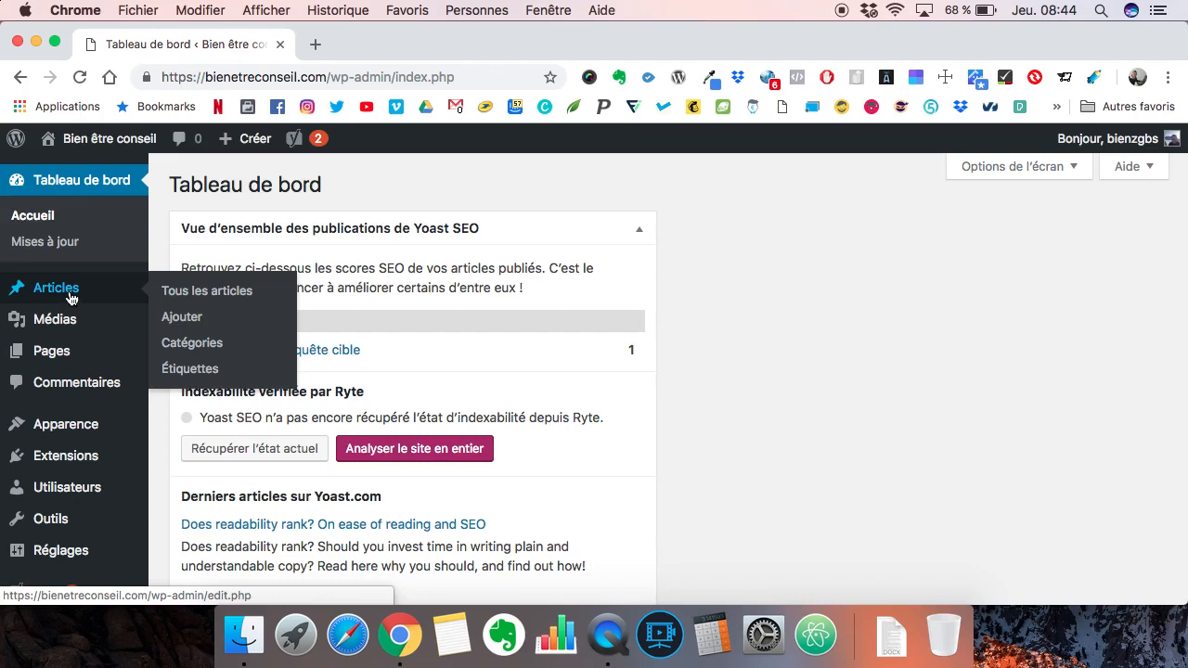
# Create a new article titled "Comment bien dormir ?" and save it as a draft.
pyautogui.click(199, 295)
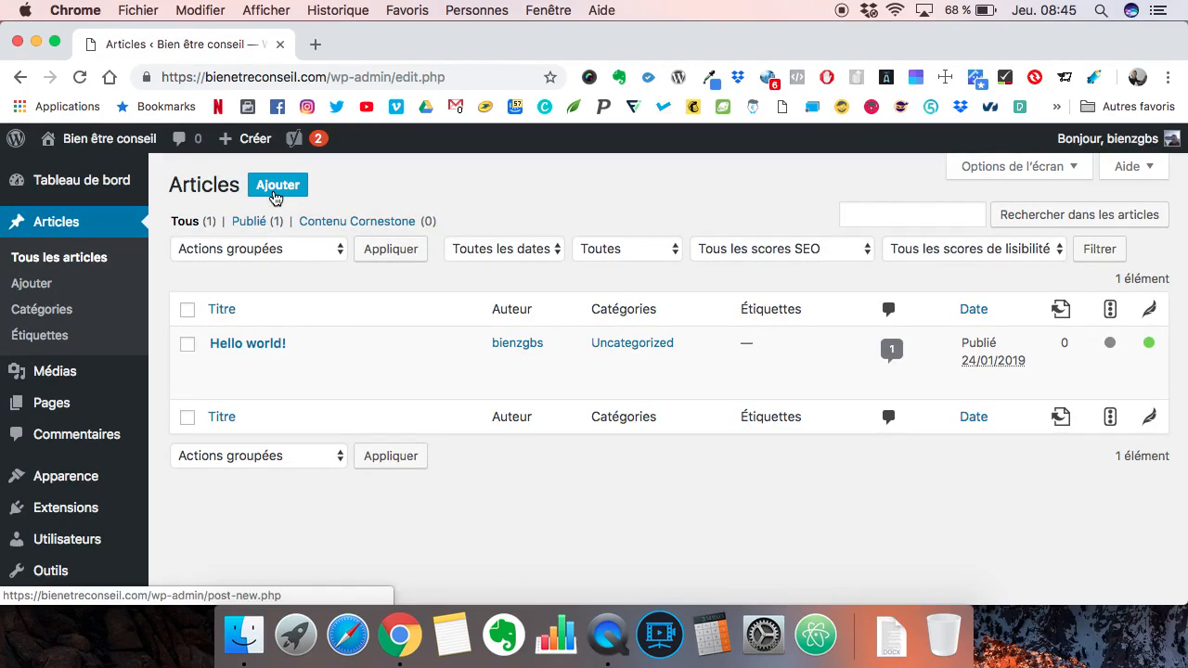
pyautogui.click(275, 195)
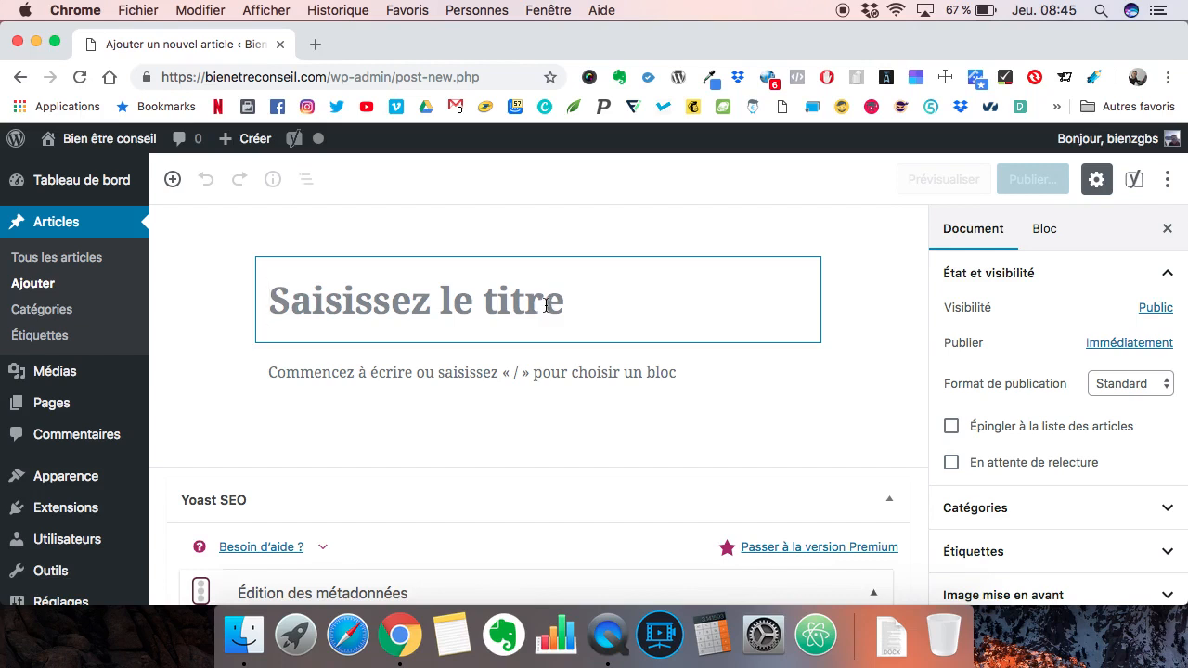
pyautogui.write('Comment bien')
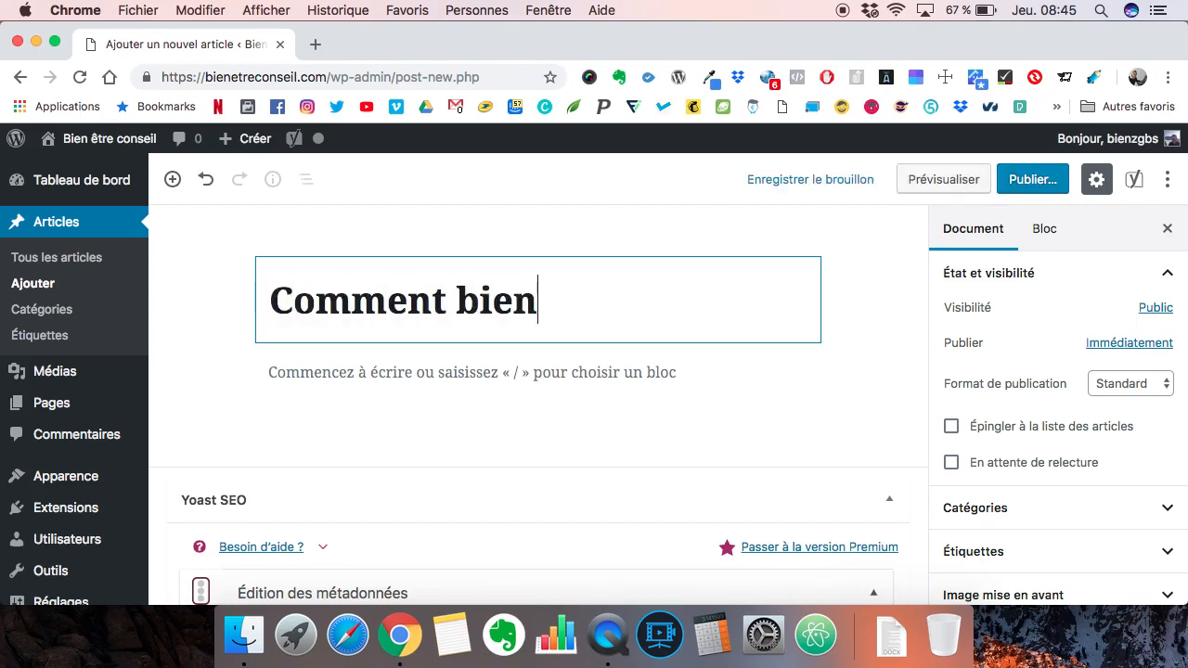
pyautogui.write(' dormir ?')
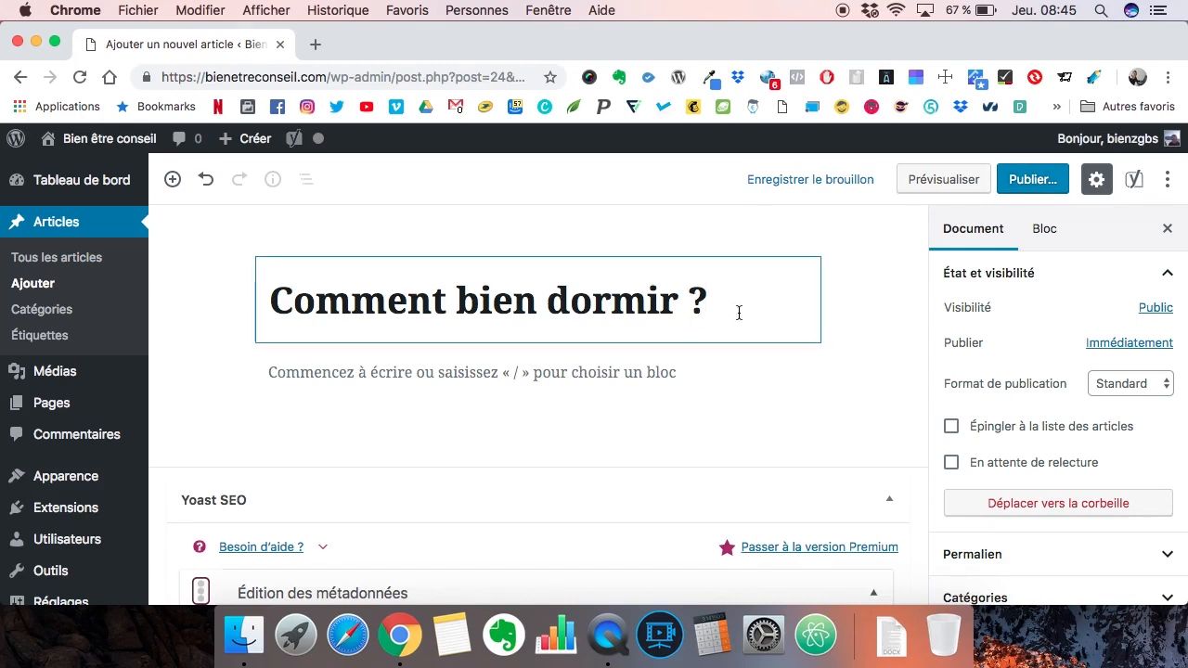
pyautogui.click(820, 182)
# Assign the article to the Produits category instead of Uncategorized and save the draft.
pyautogui.scroll(-4, 1032, 358)
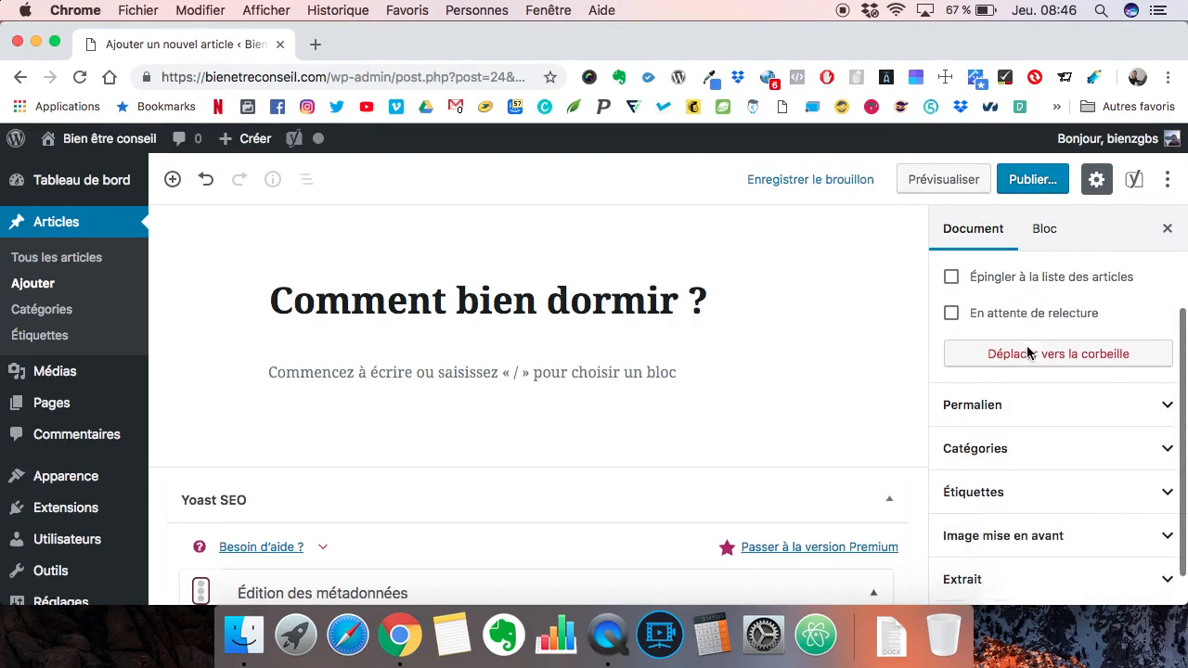
pyautogui.click(1026, 442)
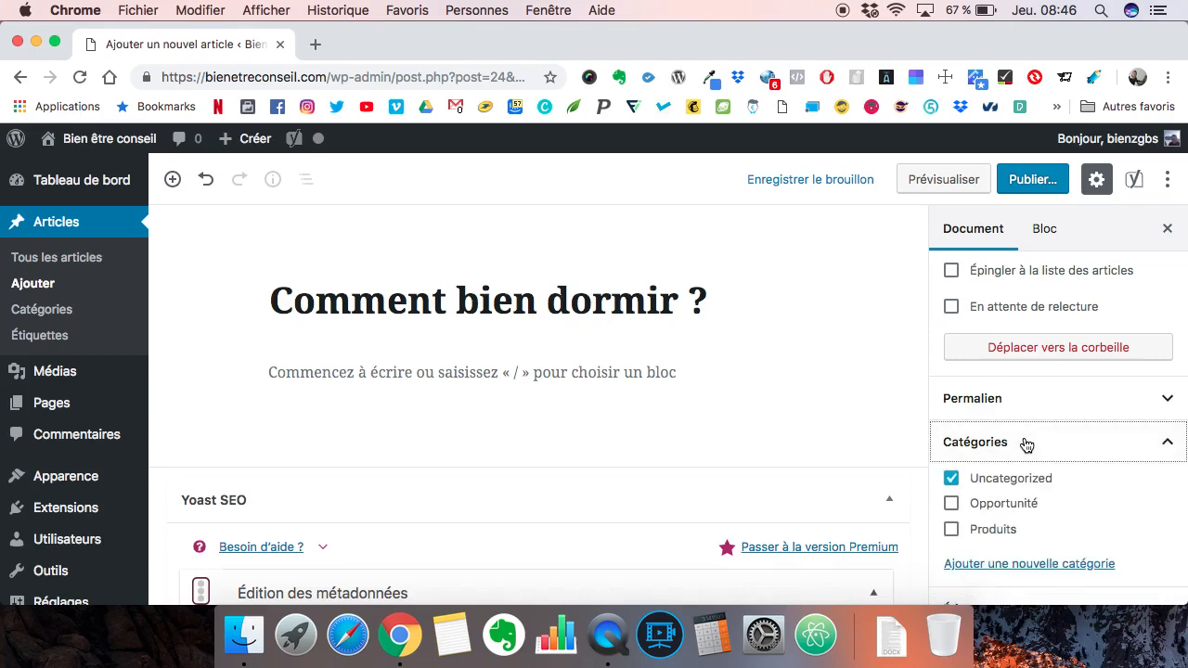
pyautogui.scroll(-2, 1025, 444)
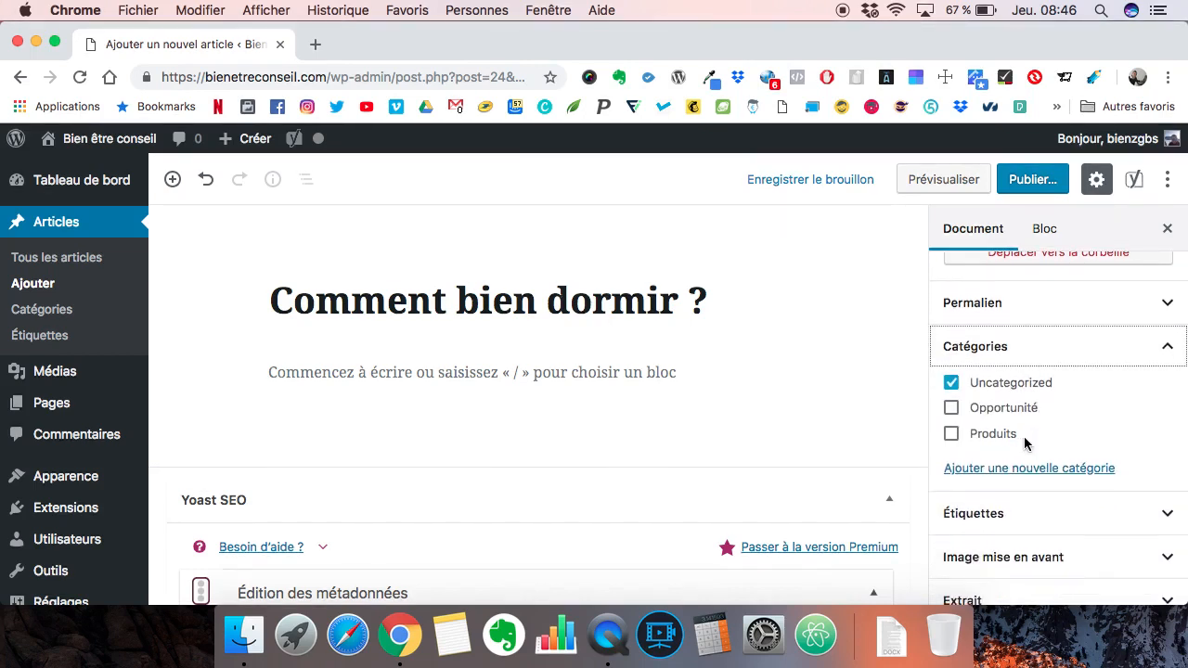
pyautogui.click(951, 434)
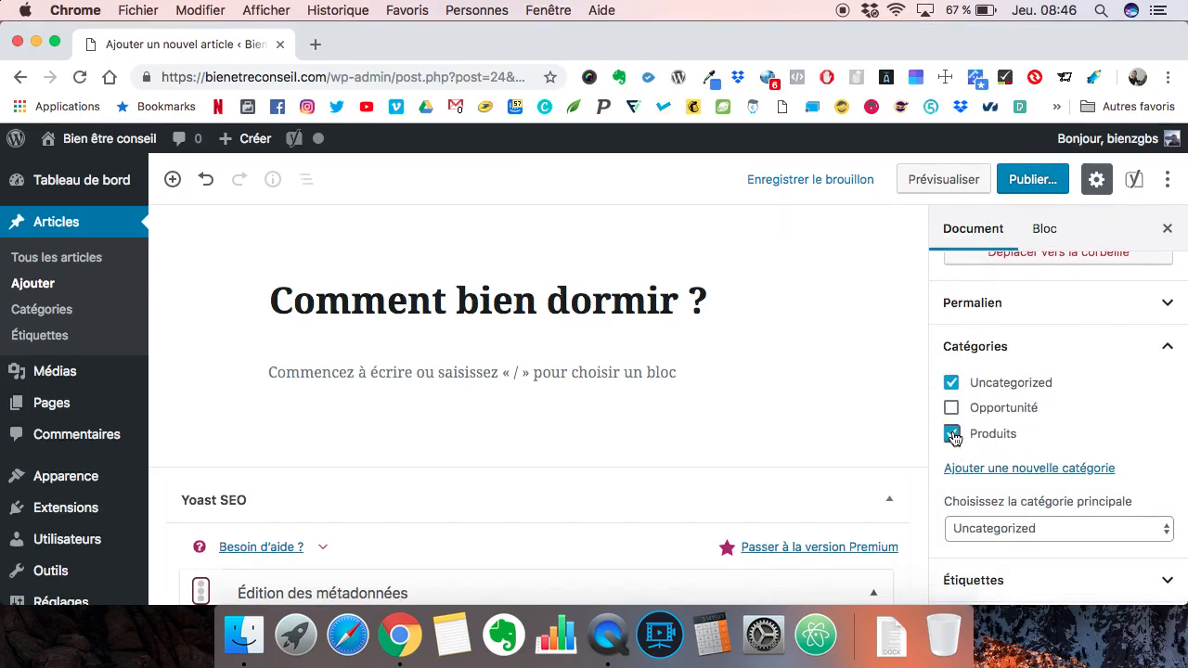
pyautogui.click(951, 384)
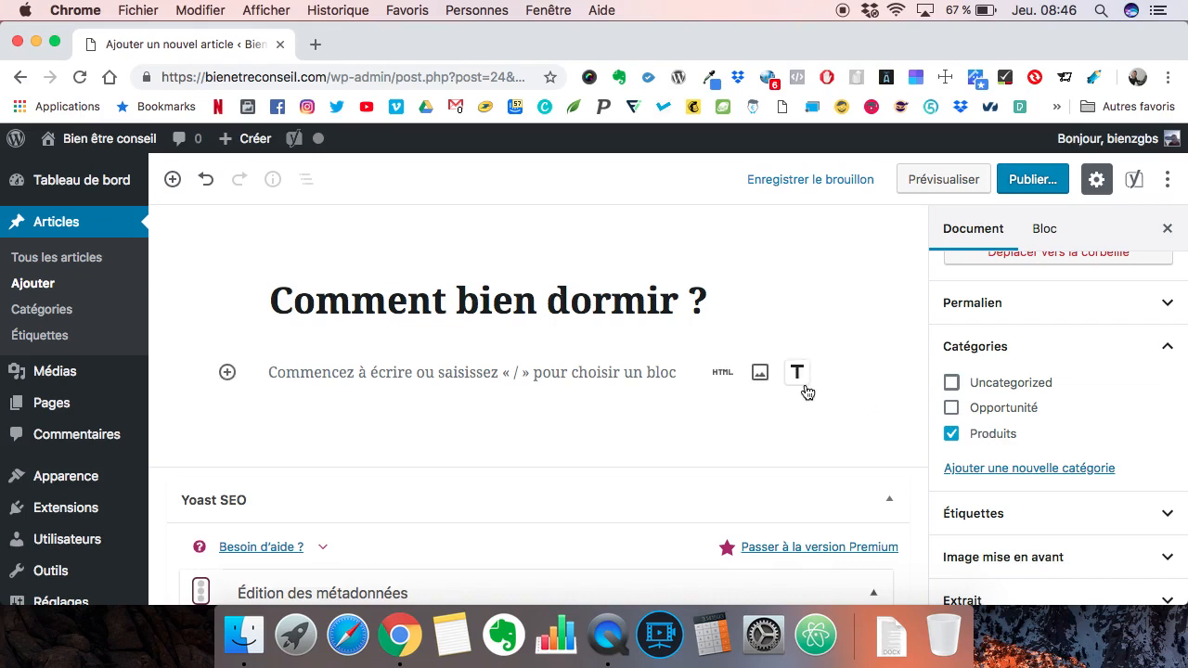
pyautogui.click(794, 178)
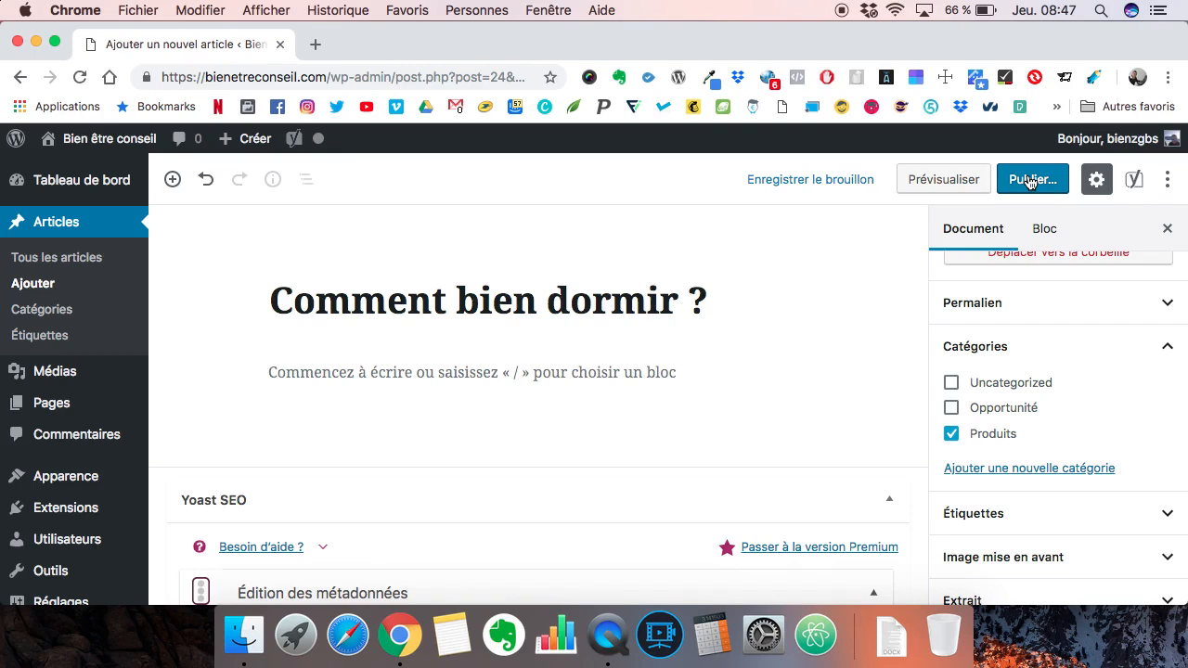
# Write "Rédiger un article comme on le souhaite." as the article's first paragraph.
pyautogui.click(513, 374)
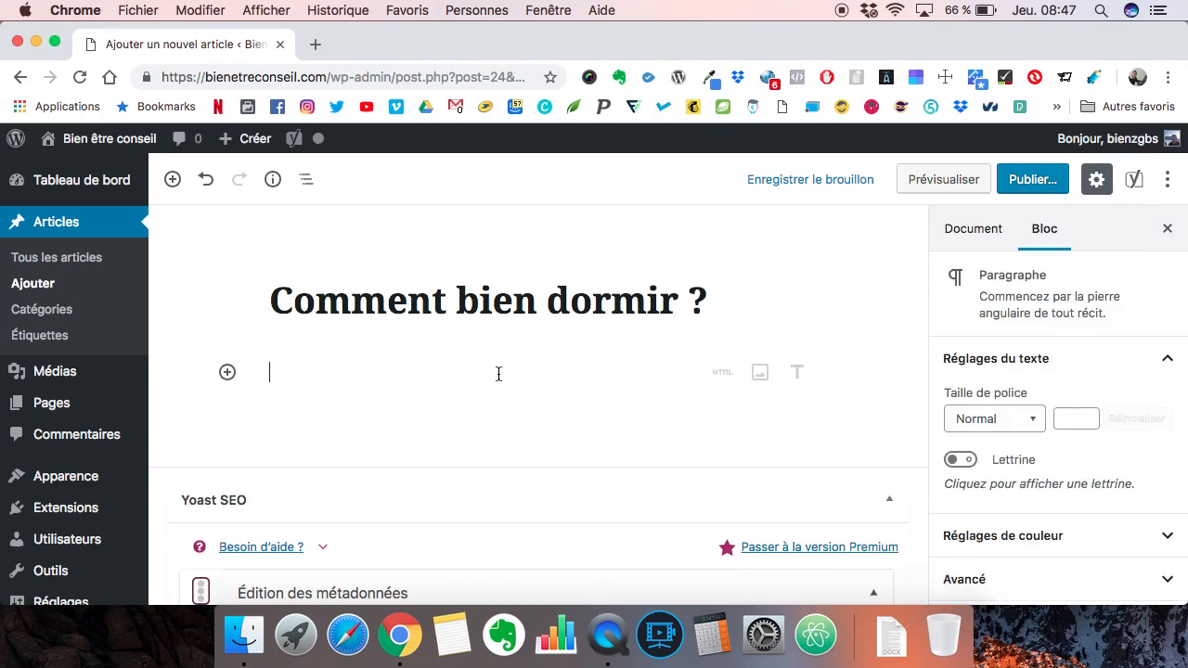
pyautogui.write('Rédiger un art')
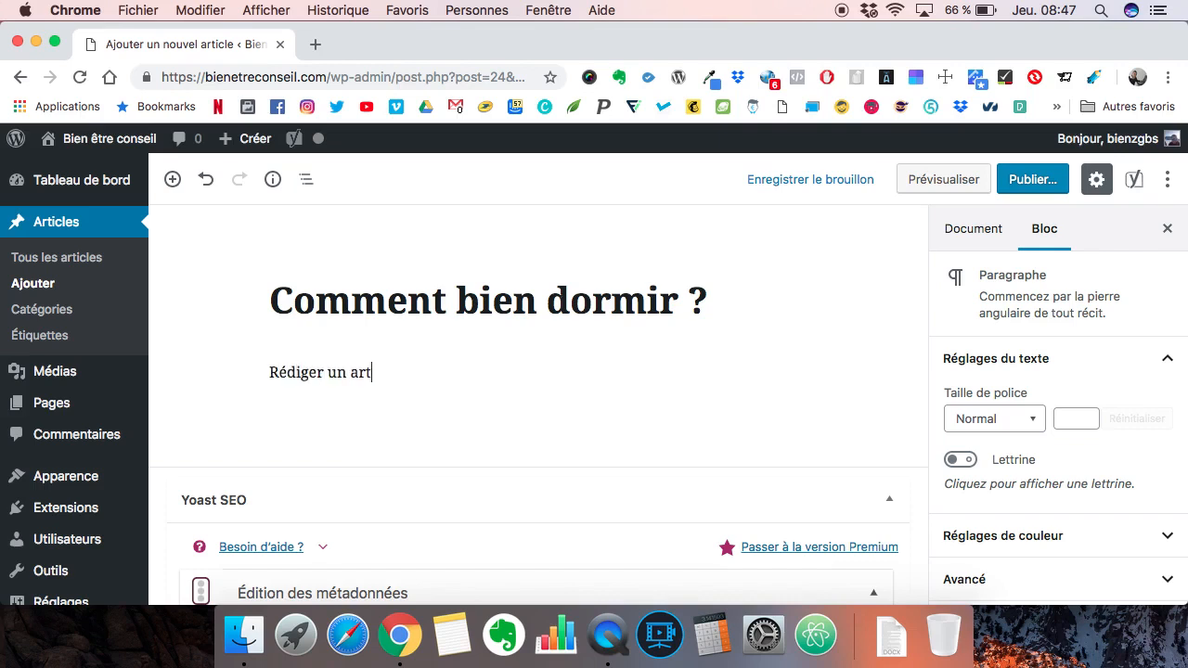
pyautogui.write('icle comme on')
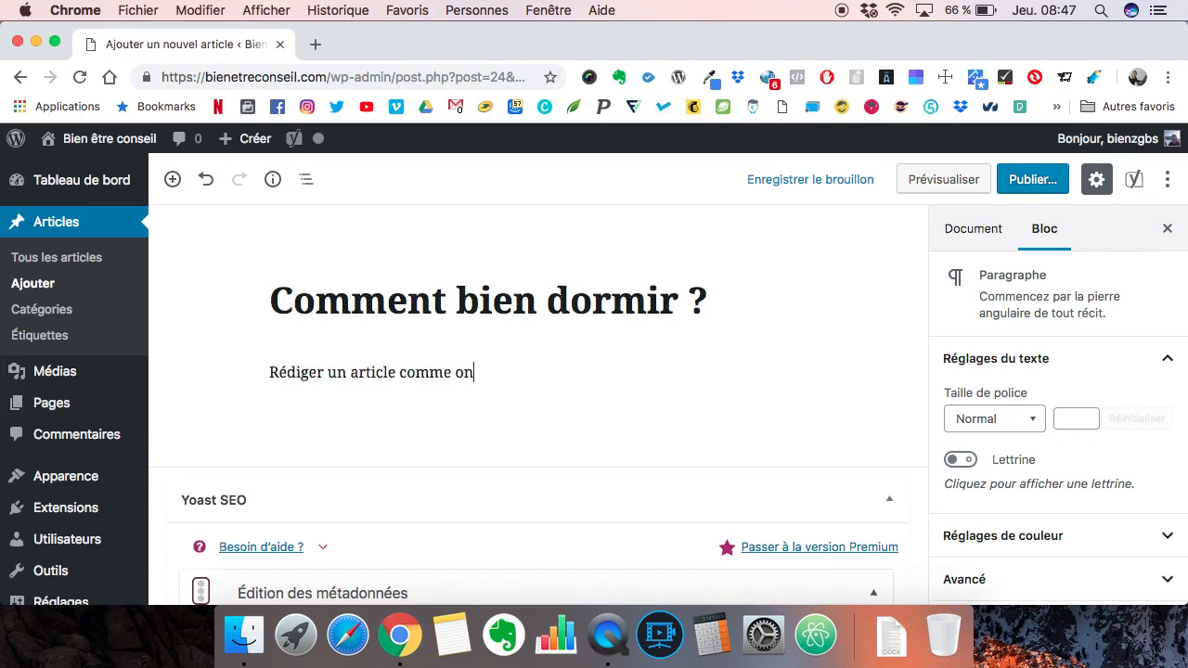
pyautogui.write(' le souhaite.')
pyautogui.click(725, 321)
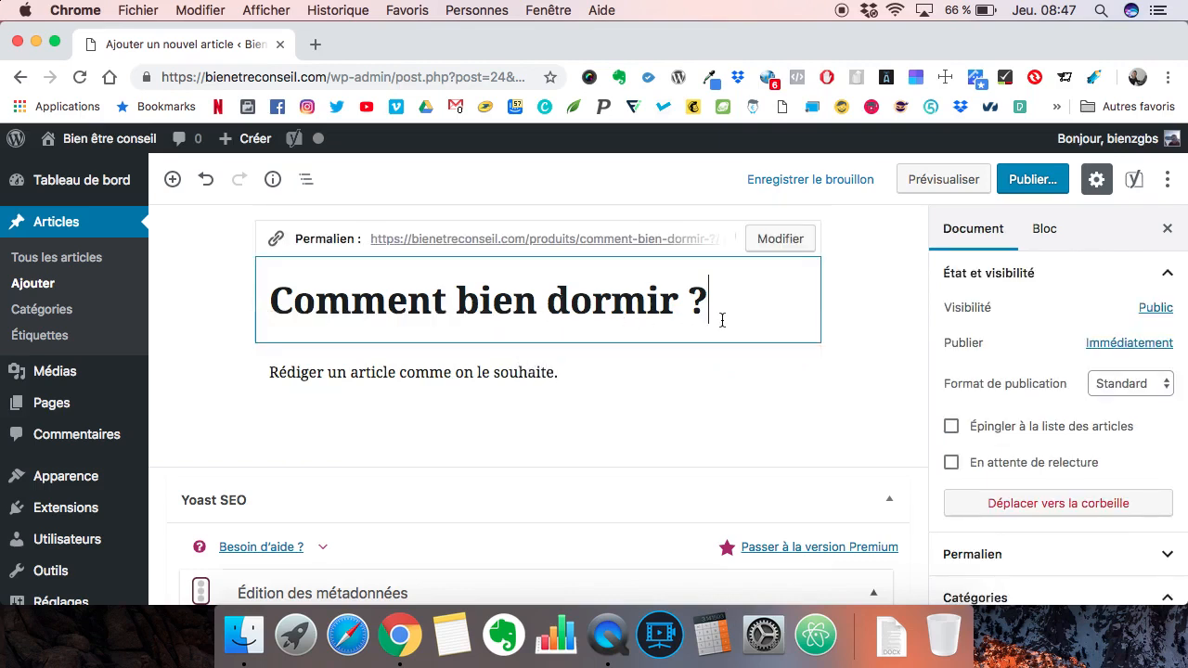
pyautogui.click(568, 374)
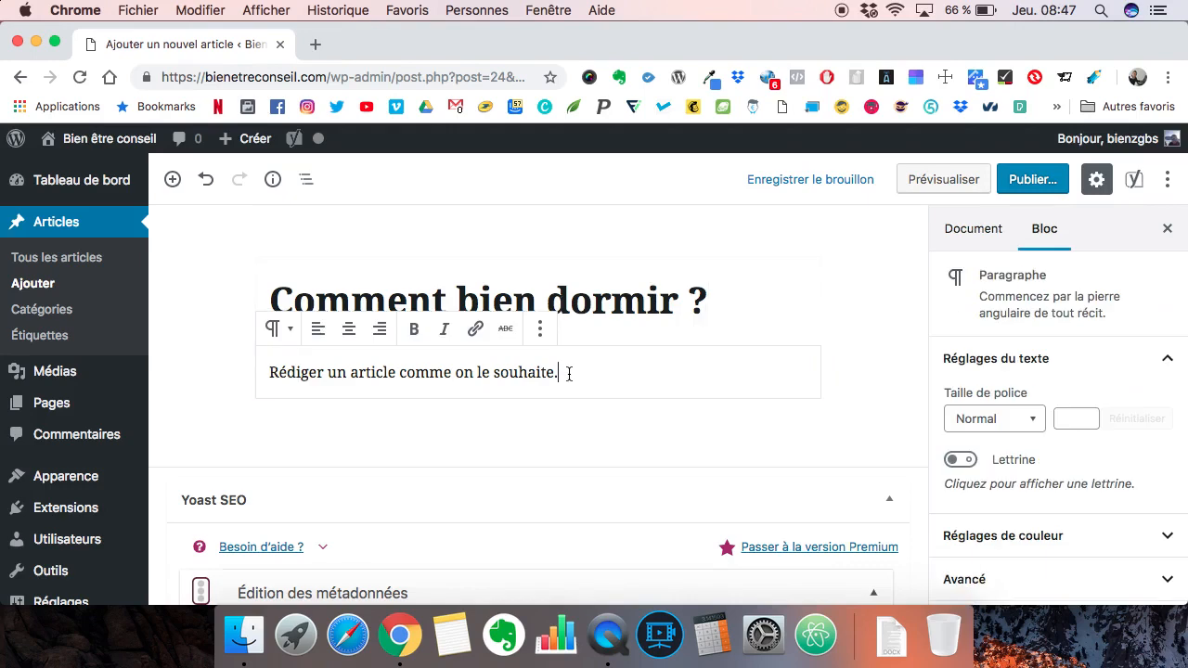
pyautogui.click(738, 298)
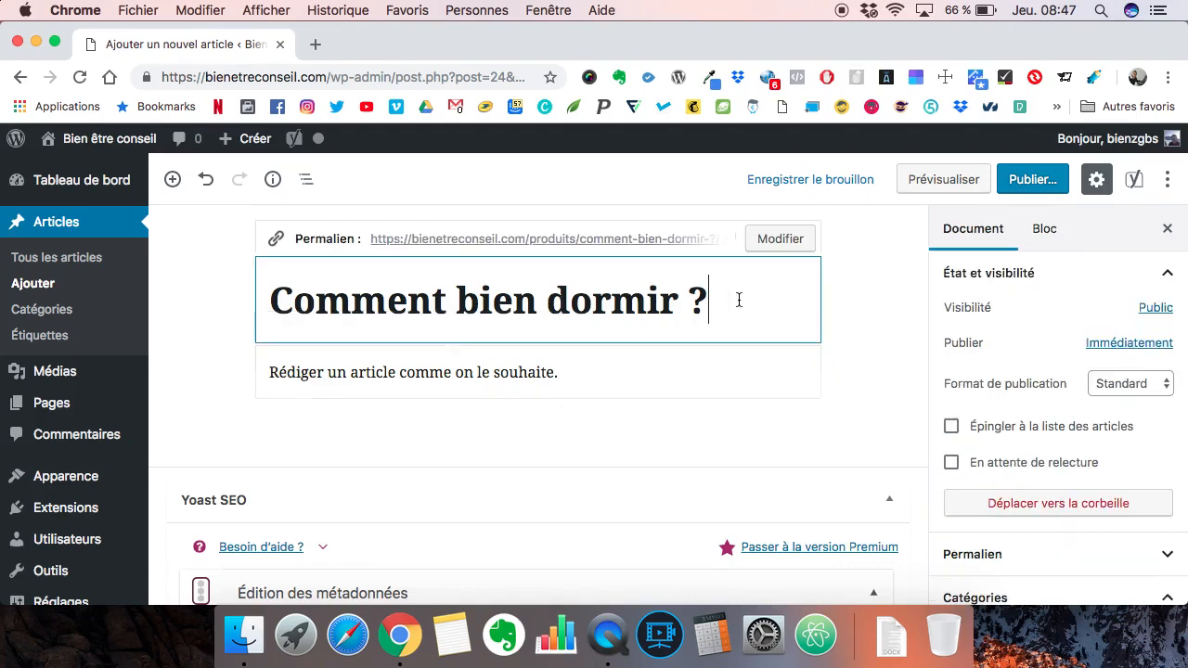
pyautogui.click(173, 179)
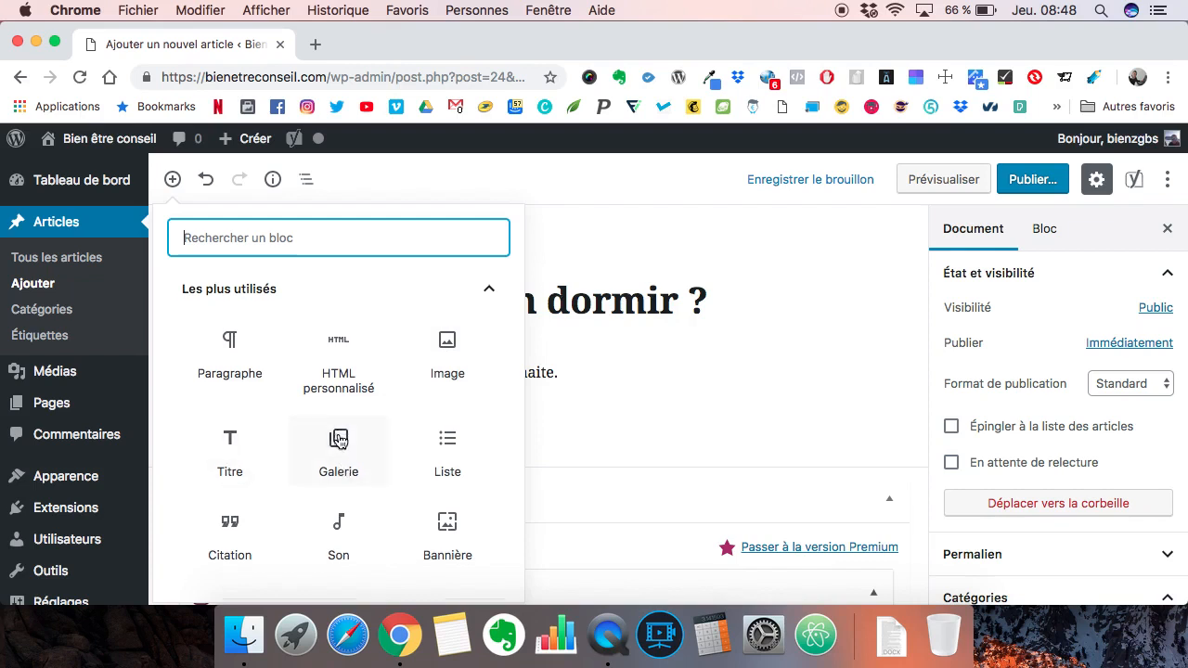
pyautogui.scroll(-2, 249, 449)
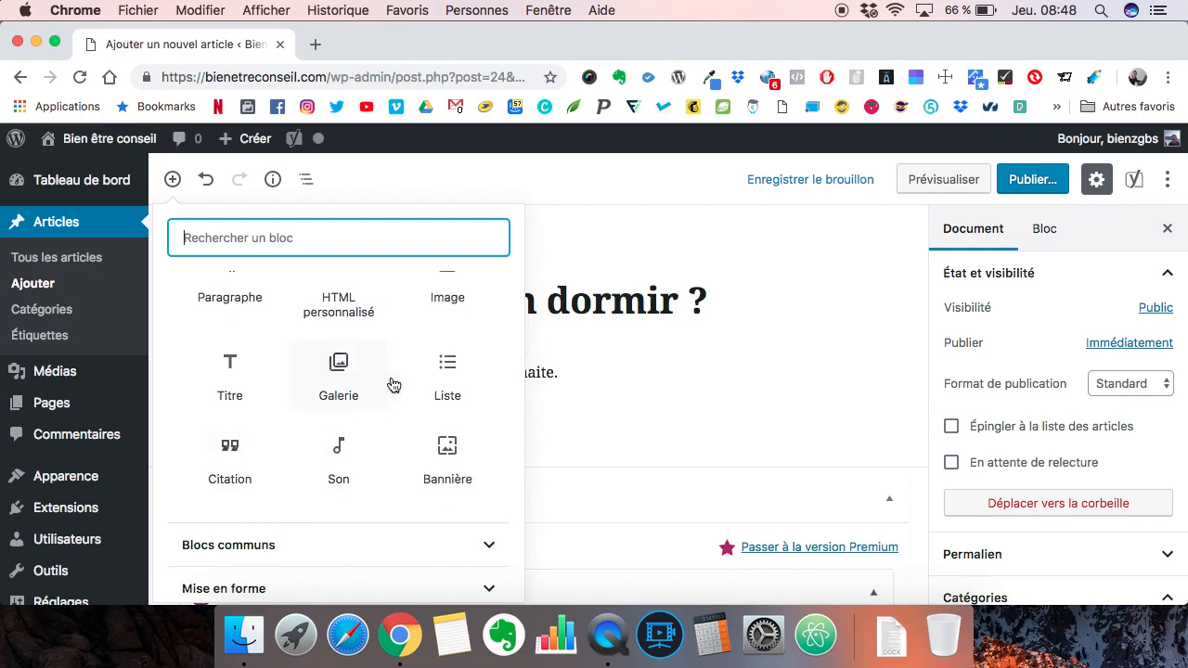
# Add a second paragraph reading "Ajouter une ligne de texte" below the first one.
pyautogui.click(621, 377)
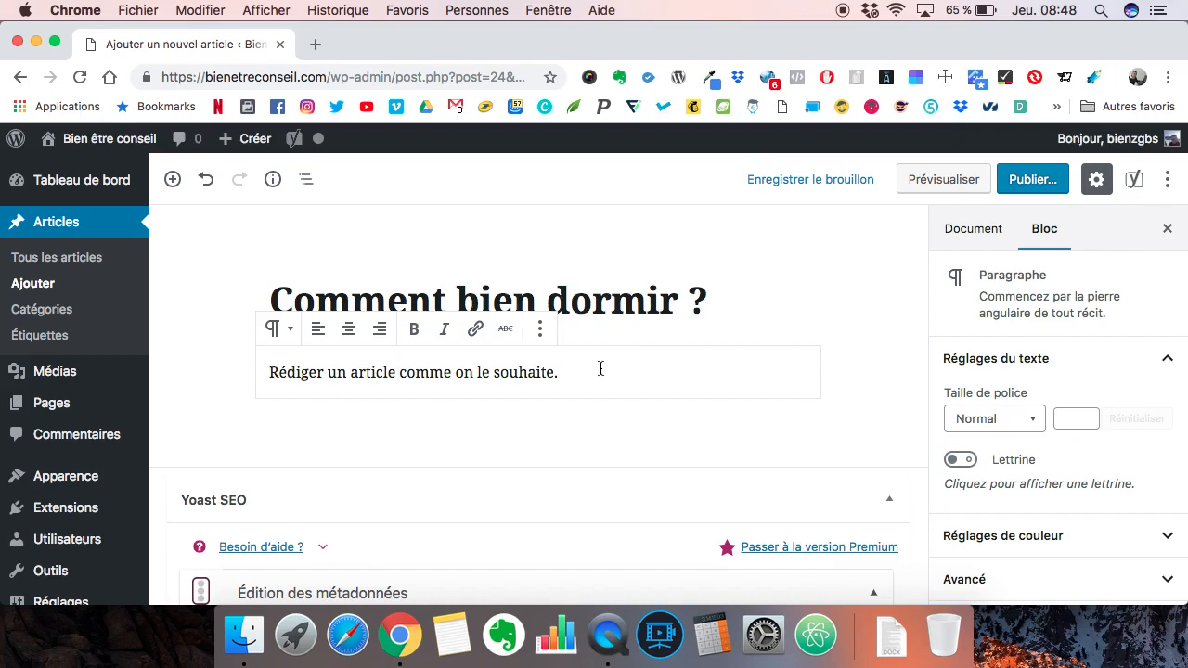
pyautogui.press('Return')
pyautogui.write('Ajouter u')
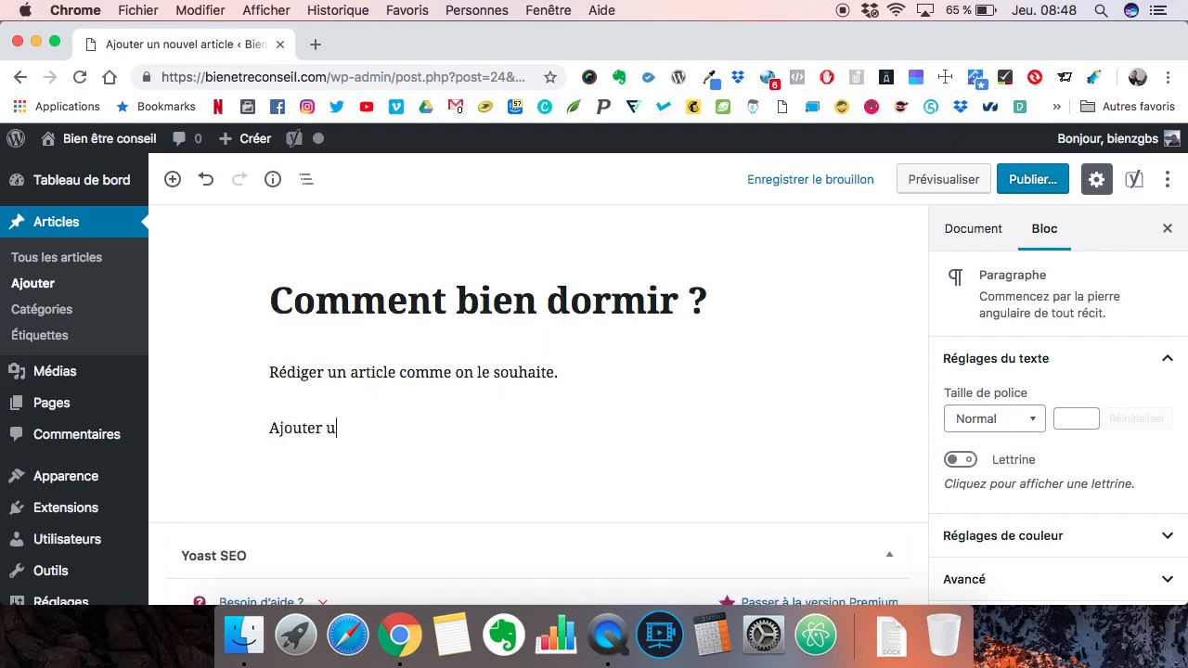
pyautogui.write('ne ligne de texte')
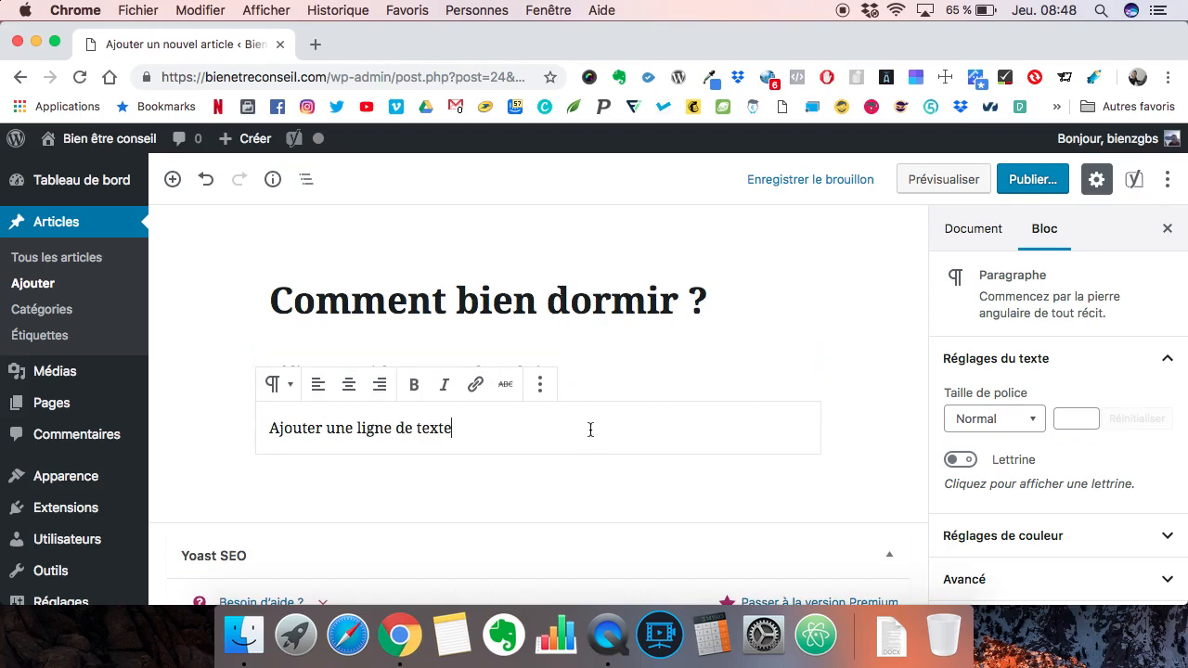
pyautogui.press('Return')
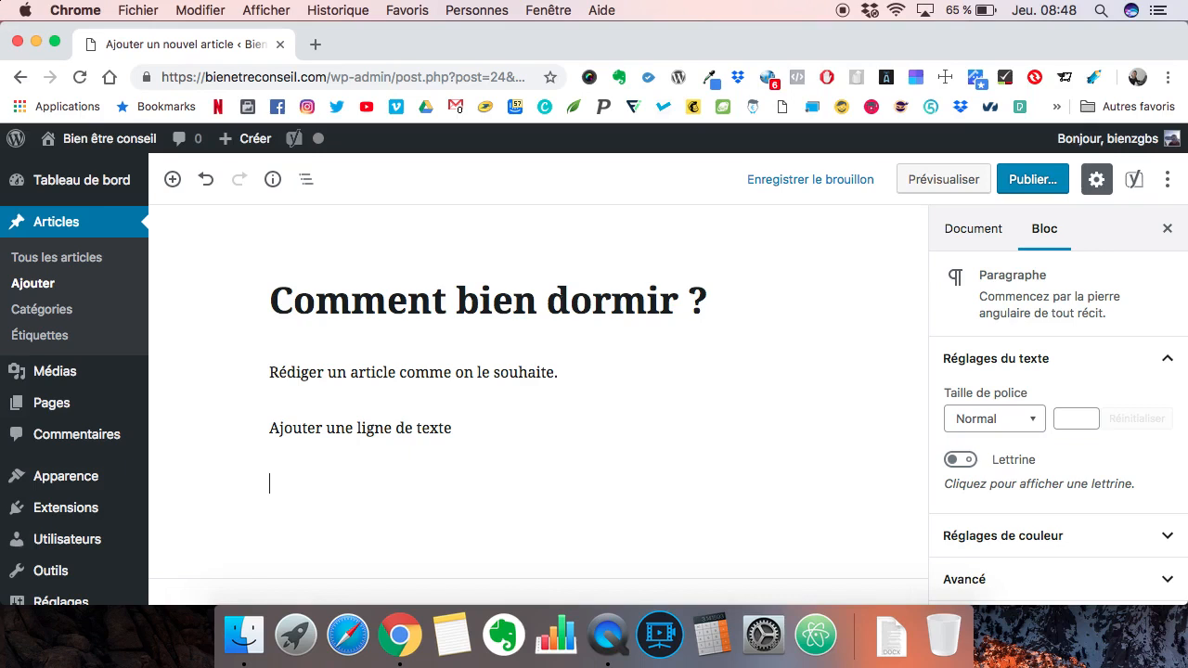
pyautogui.press('BackSpace')
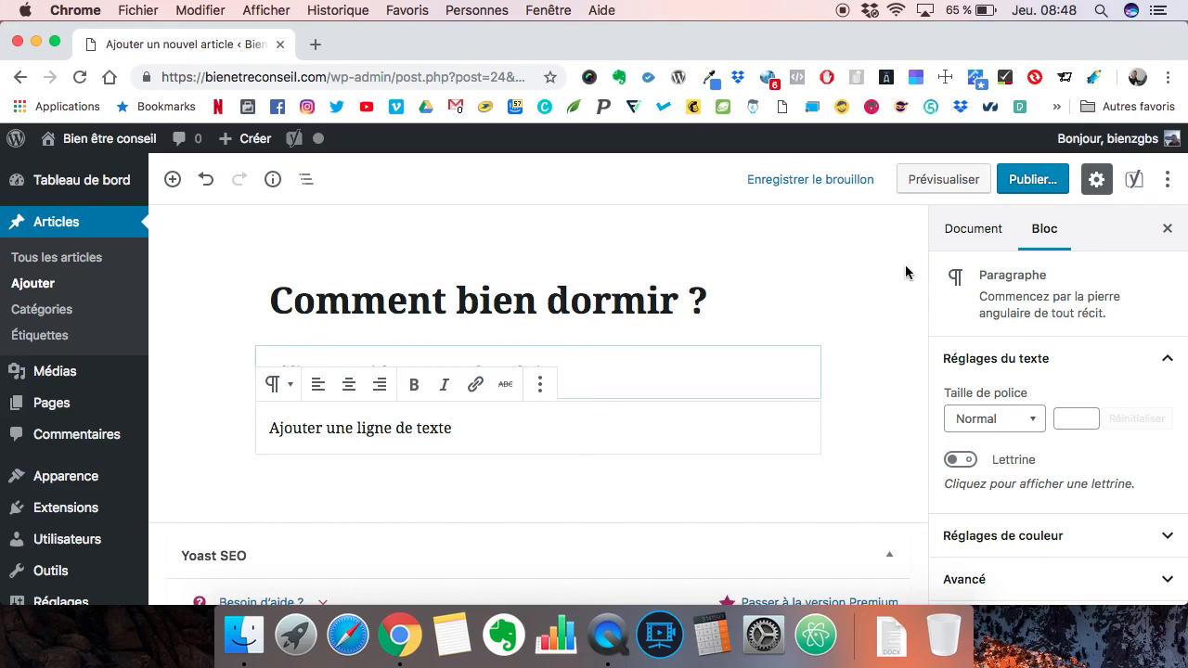
# Publish the article with public visibility and immediate publication.
pyautogui.click(1023, 180)
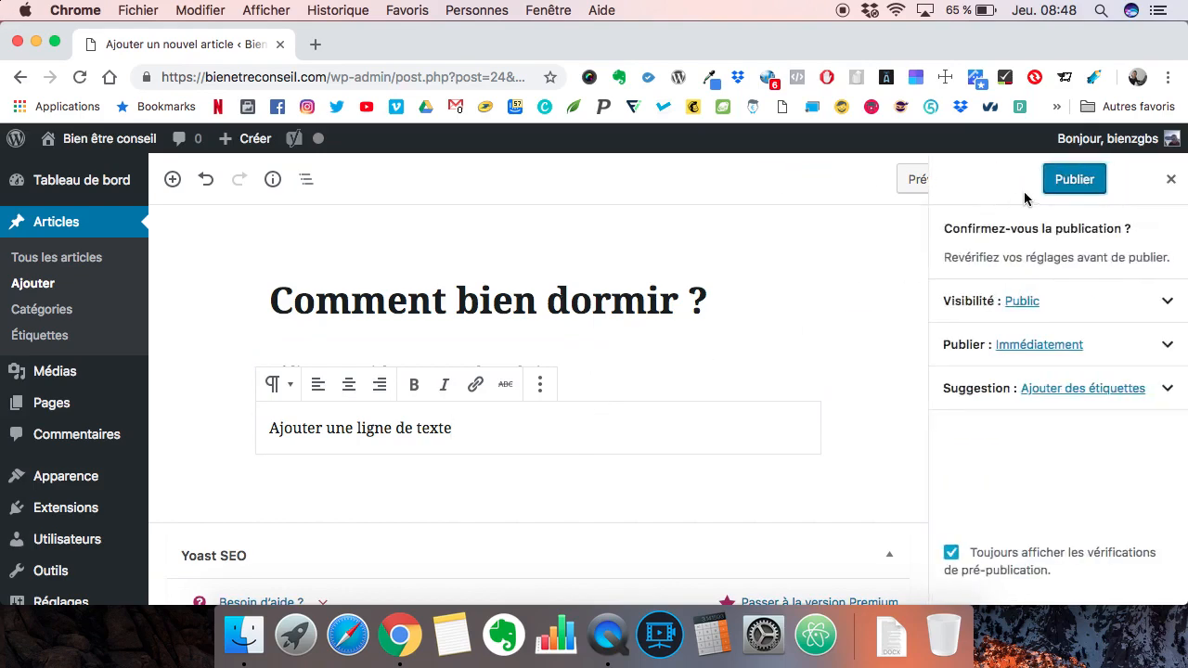
pyautogui.click(1072, 180)
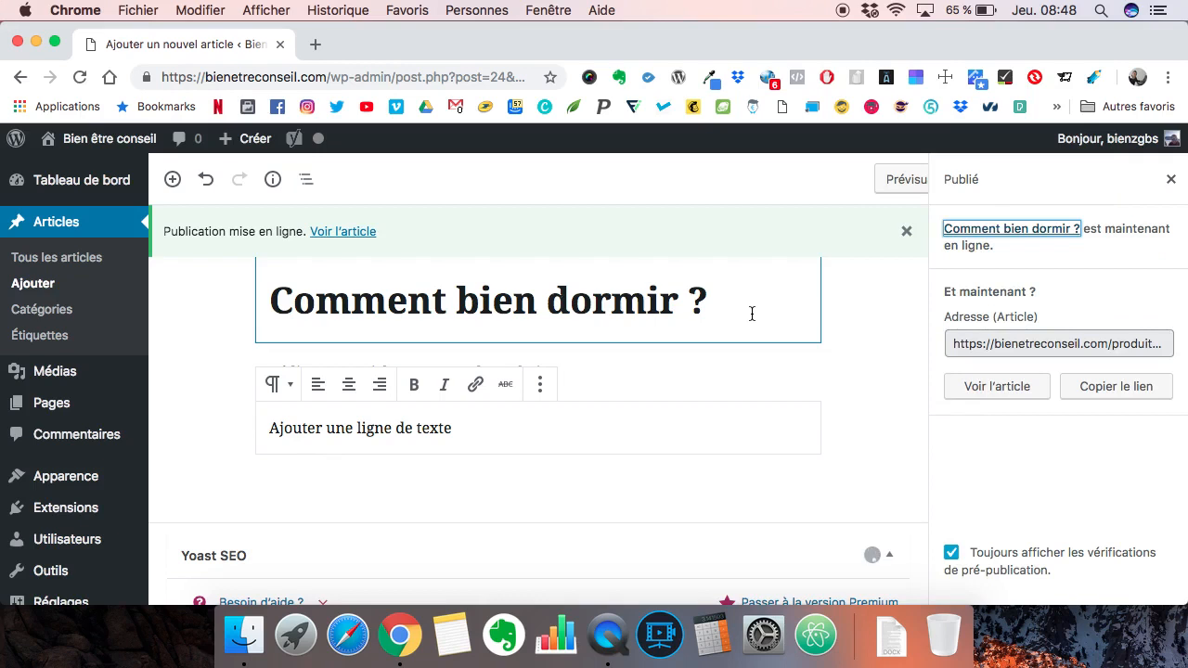
# Open the published article in a separate tab and examine its title, paragraphs and category on the live site.
pyautogui.keyDown('super'); pyautogui.click(339, 238); pyautogui.keyUp('super')
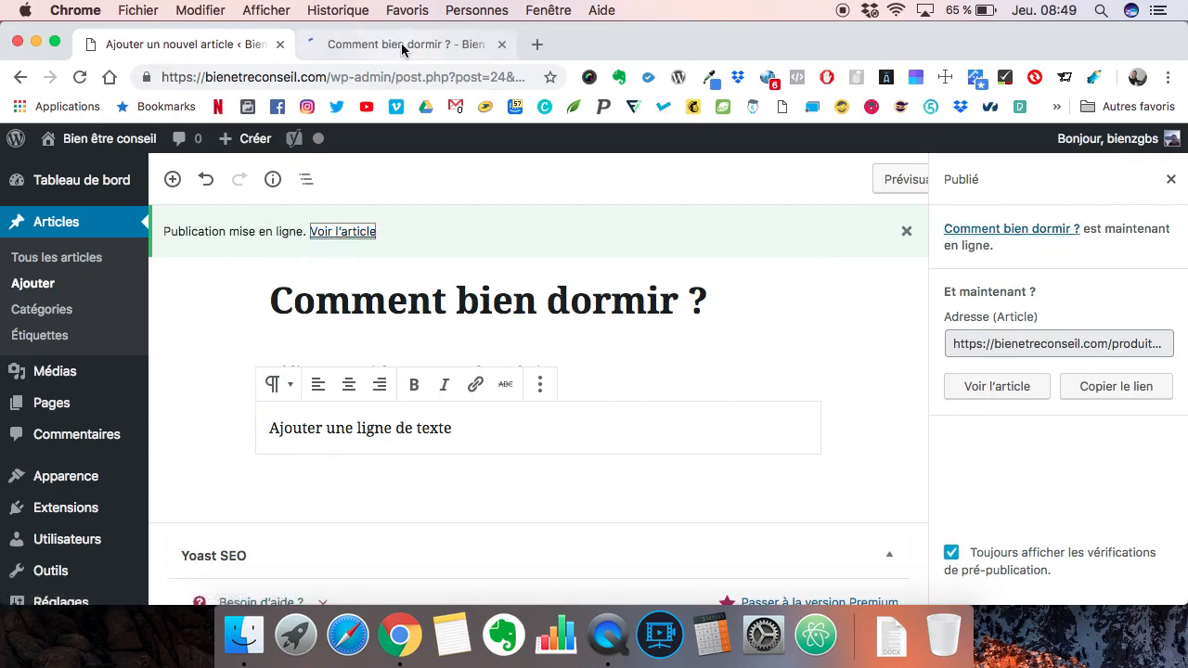
pyautogui.click(401, 43)
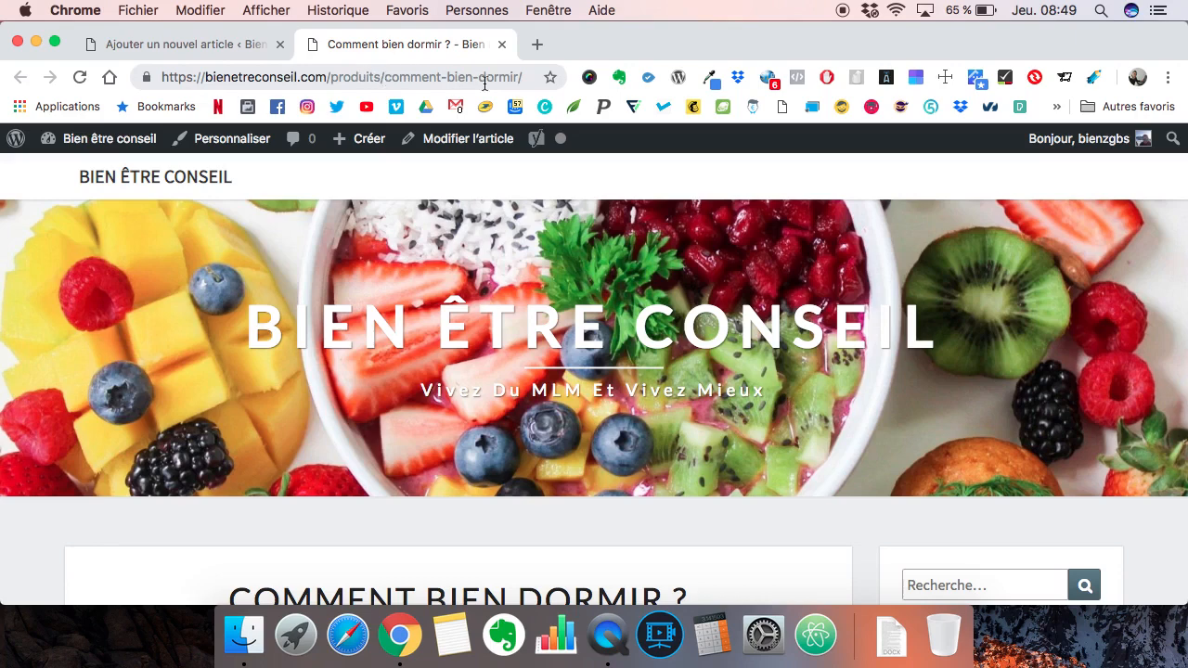
pyautogui.scroll(-5, 575, 329)
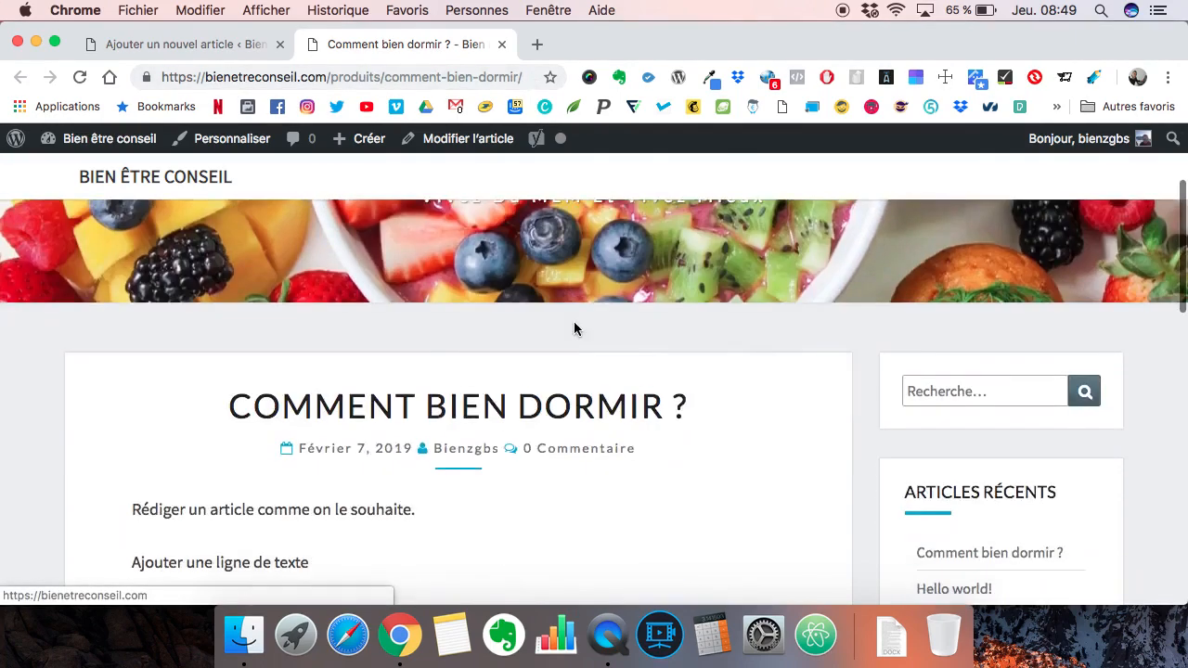
pyautogui.scroll(1, 573, 327)
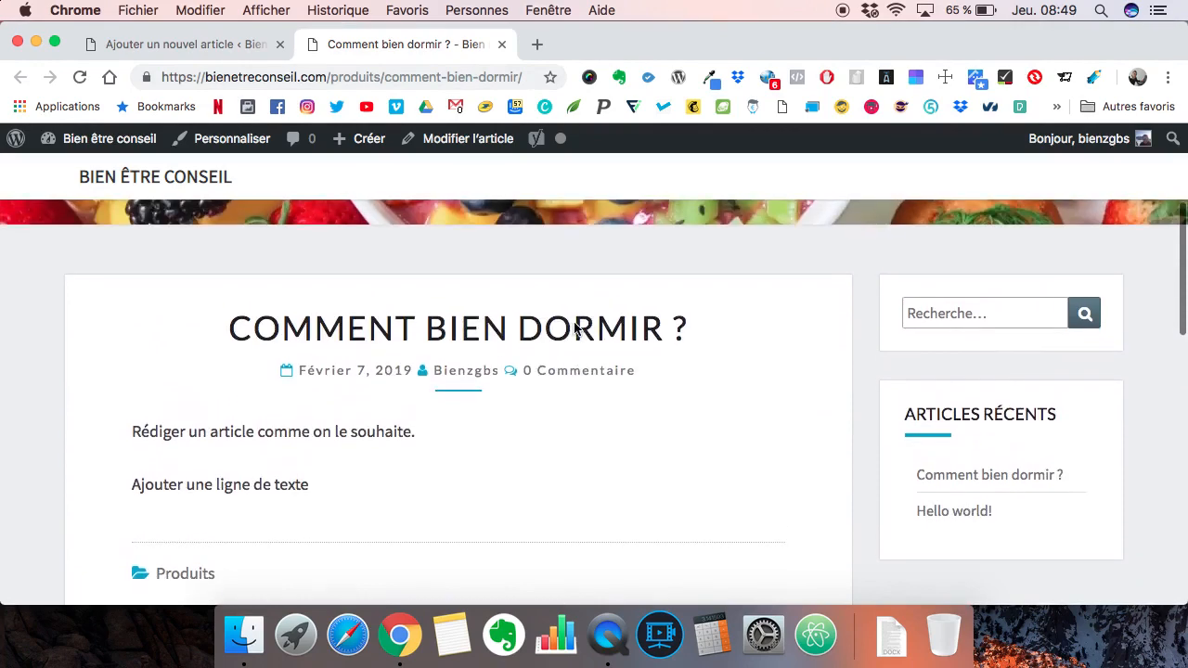
pyautogui.scroll(-2, 574, 323)
pyautogui.scroll(-1, 574, 321)
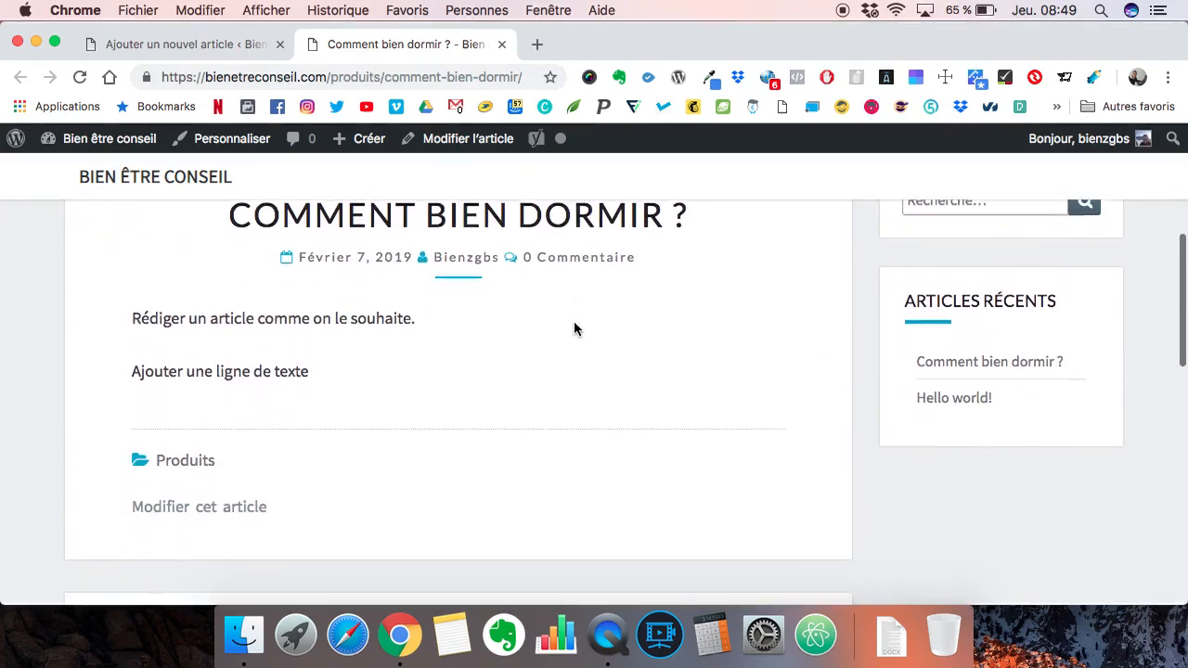
pyautogui.scroll(3, 574, 321)
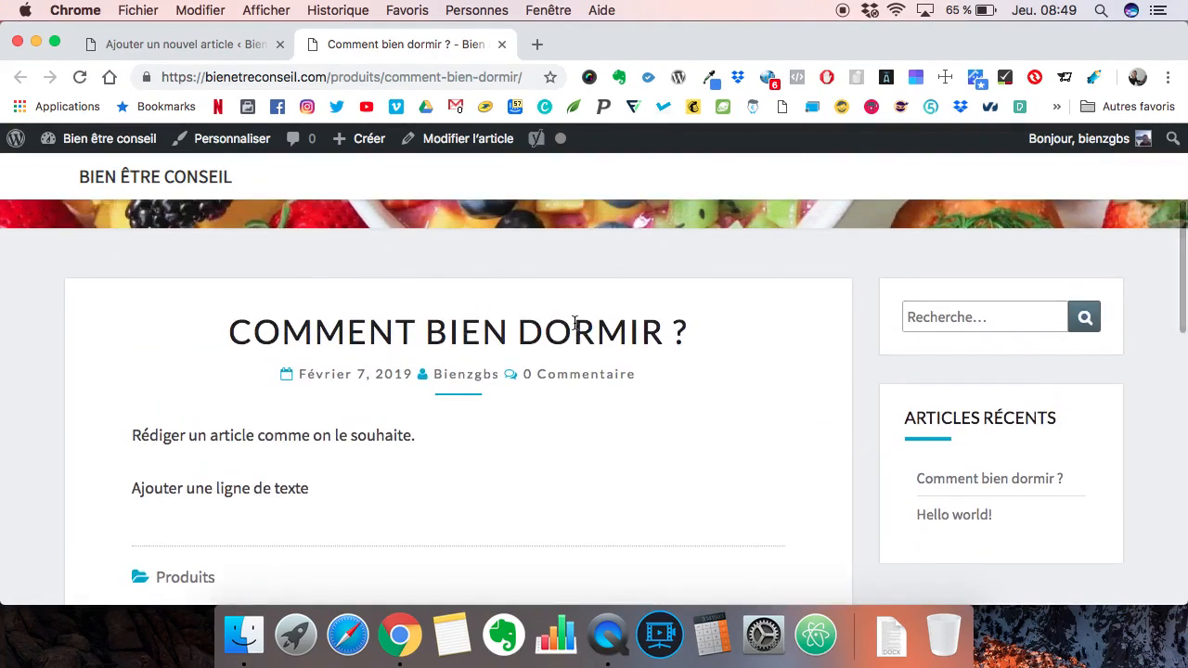
pyautogui.scroll(4, 575, 323)
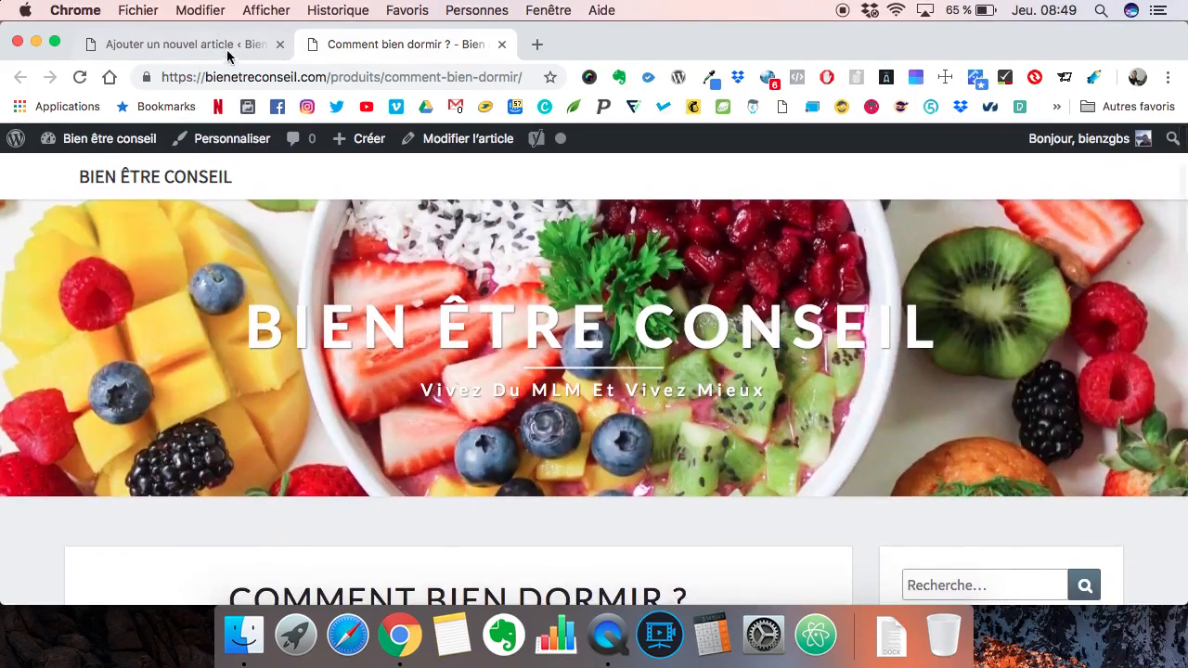
# Return to the article editor and add two paragraphs after the existing text, "Texte en gras" and "Texte en italique".
pyautogui.click(223, 47)
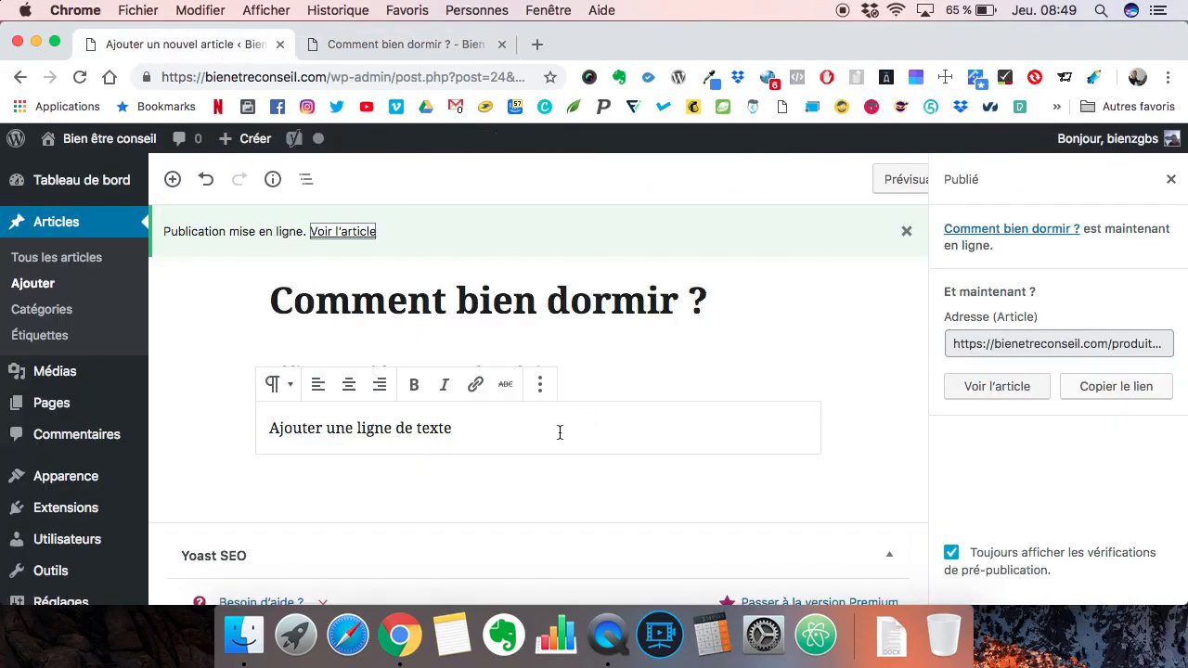
pyautogui.click(525, 430)
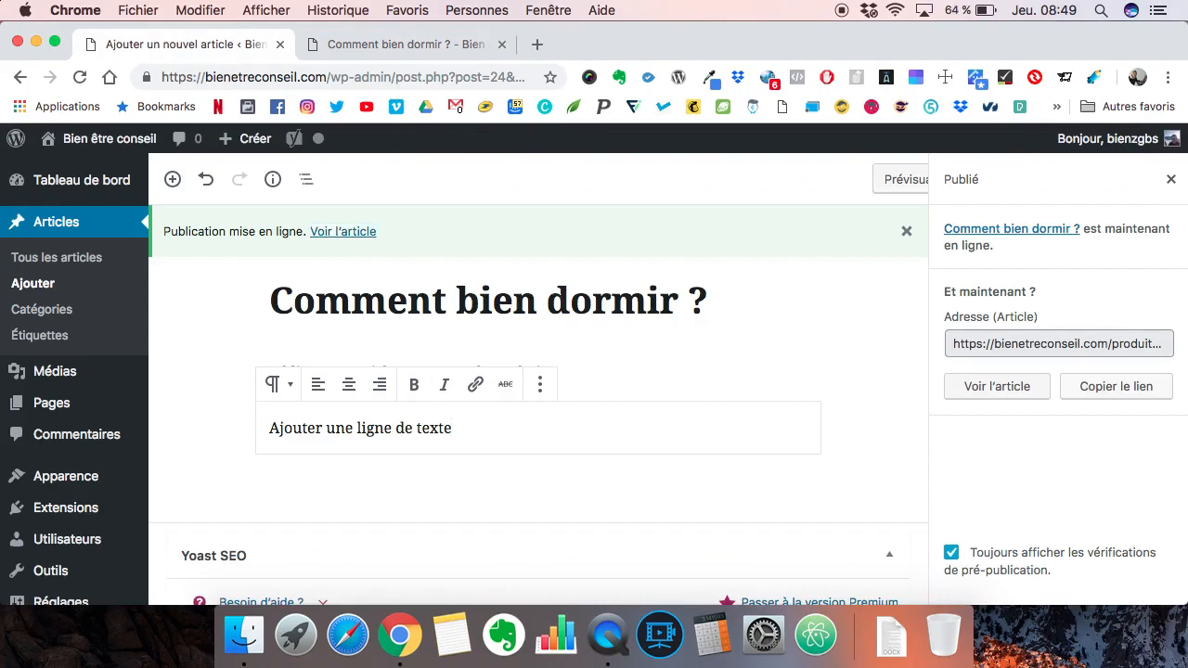
pyautogui.press('Return')
pyautogui.write('Texte en gras')
pyautogui.press('Return')
pyautogui.write('Texte en')
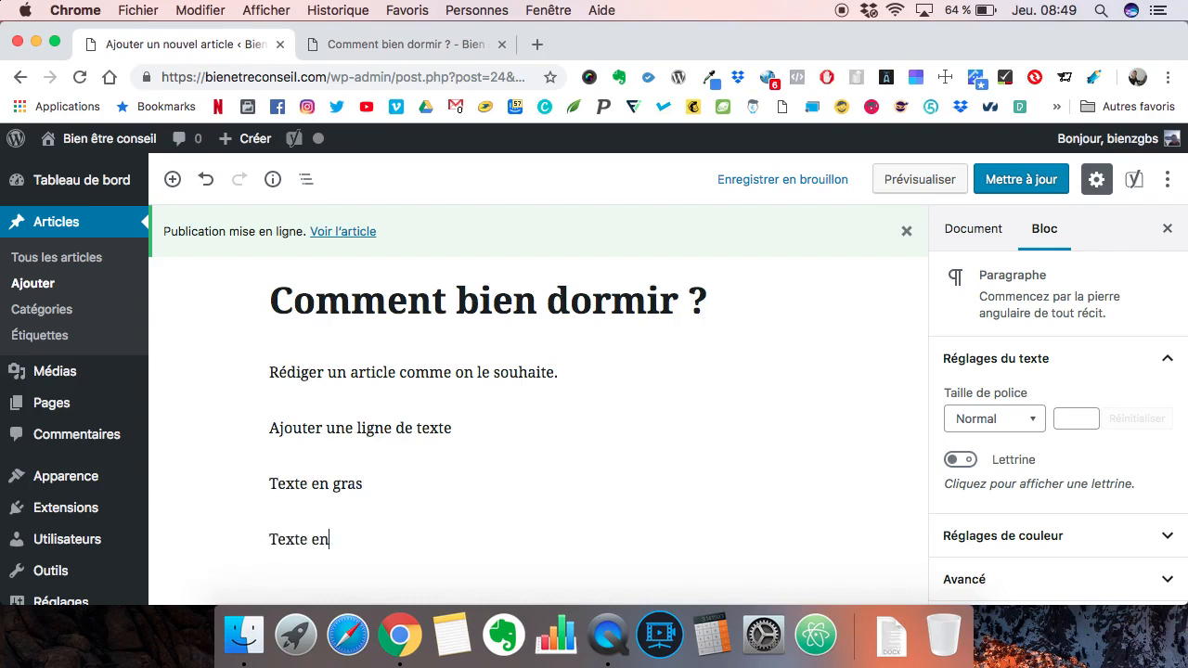
pyautogui.write(' italique')
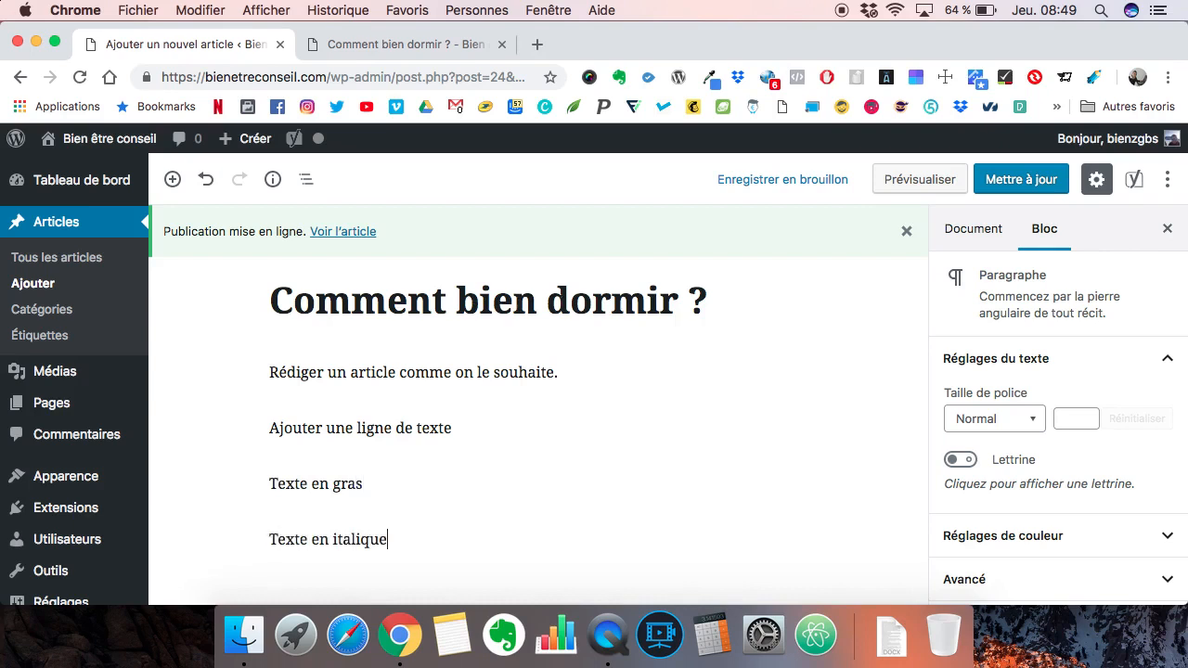